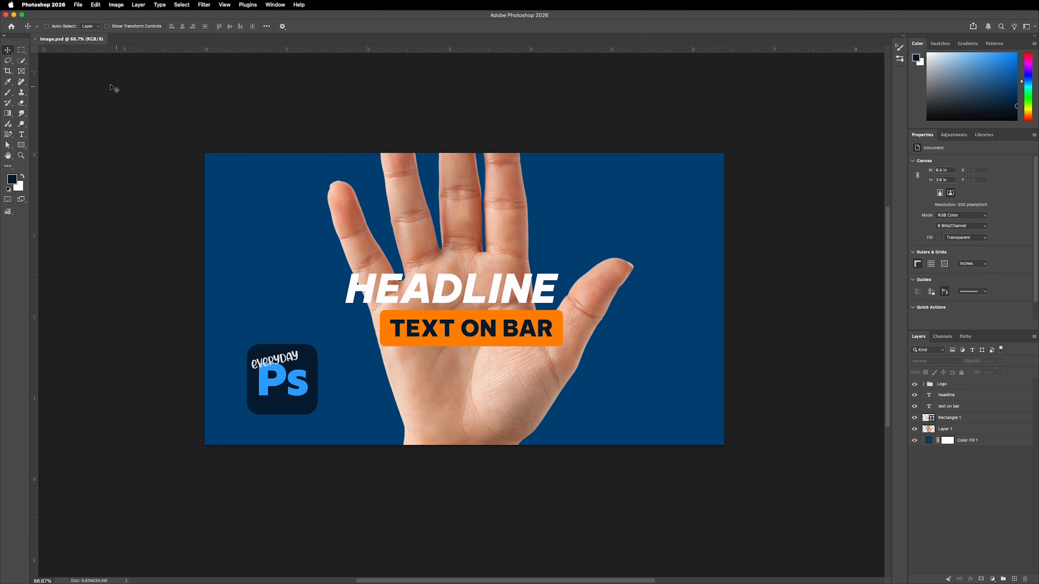
Set the number of history states to 50 in the Performance preferences and show the History panel
click(49, 5)
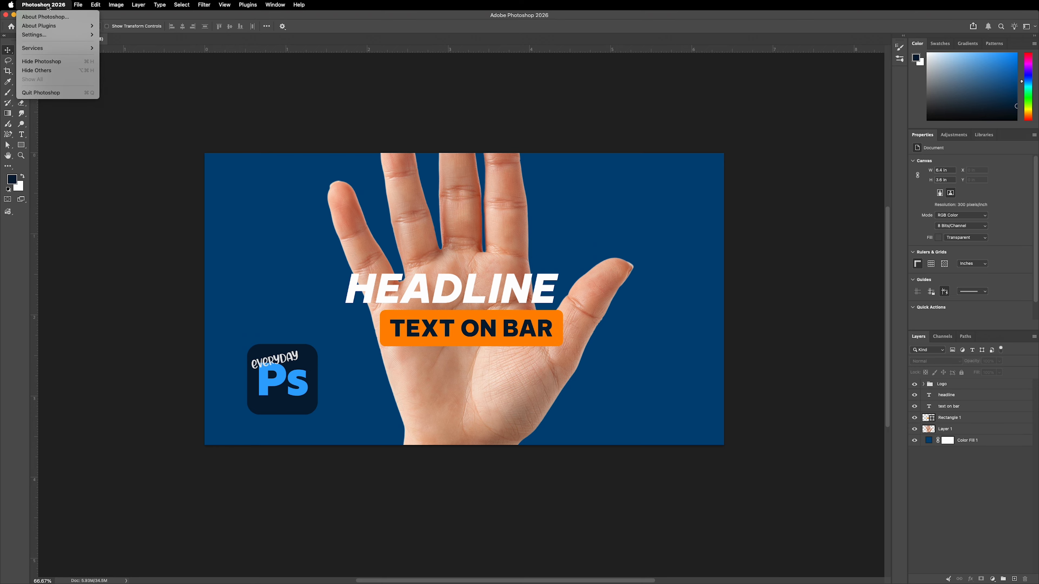
mouse_move(44, 39)
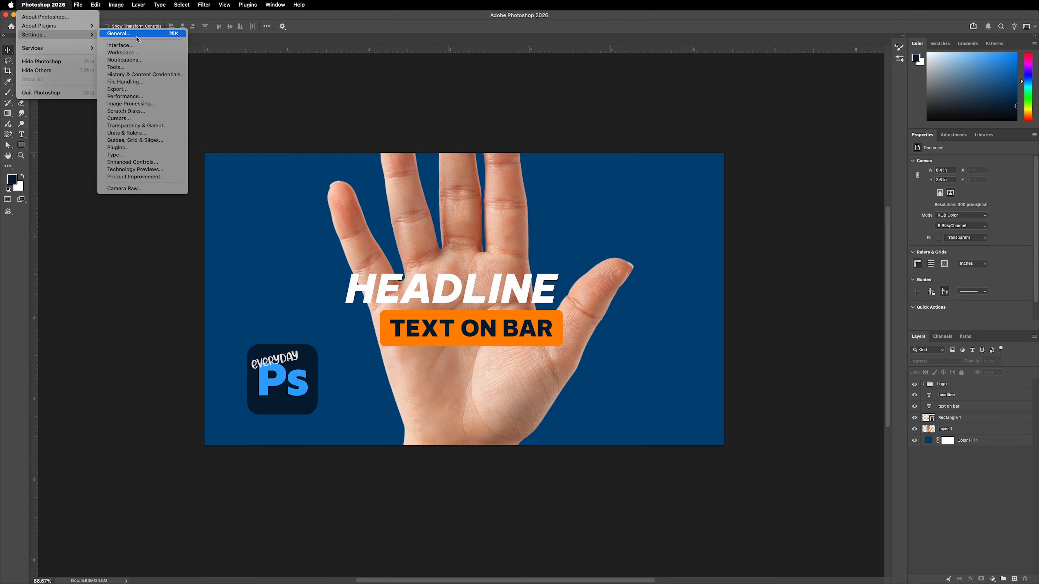
click(130, 98)
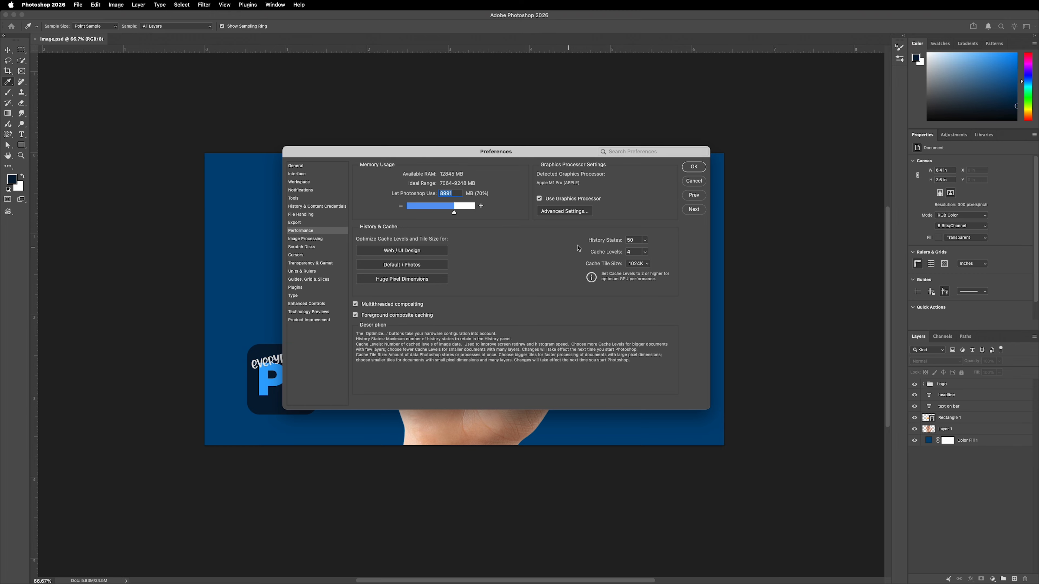
mouse_move(645, 240)
mouse_down()
mouse_move(631, 250)
mouse_move(644, 250)
mouse_up()
click(640, 240)
text(50)
click(666, 238)
click(695, 167)
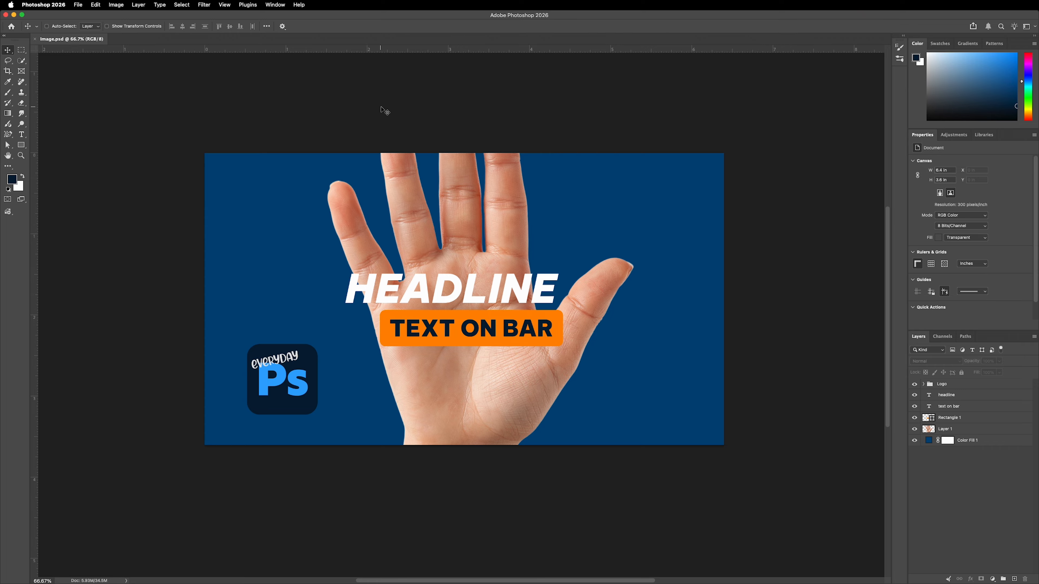
click(275, 5)
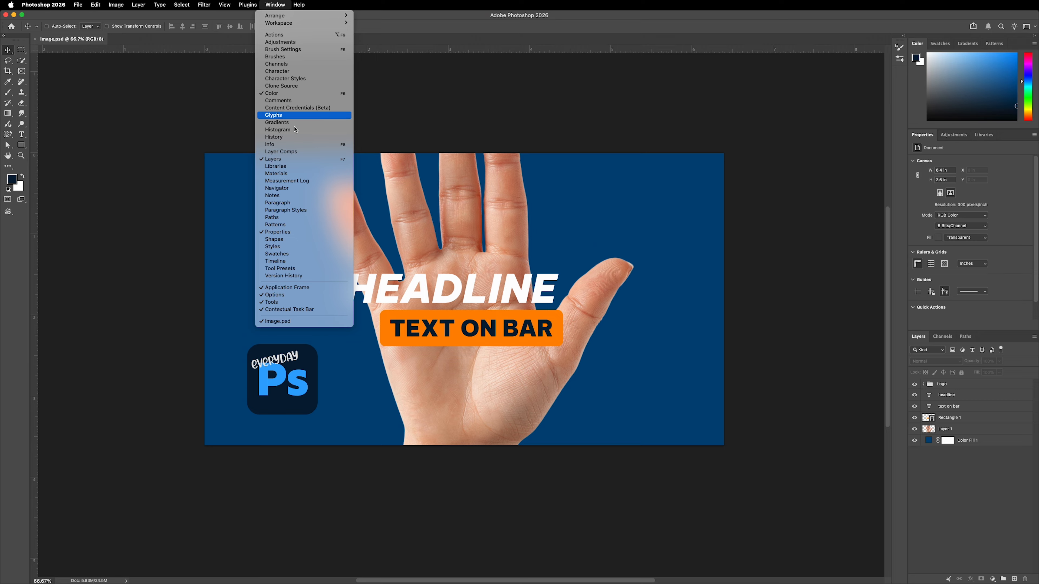
click(298, 137)
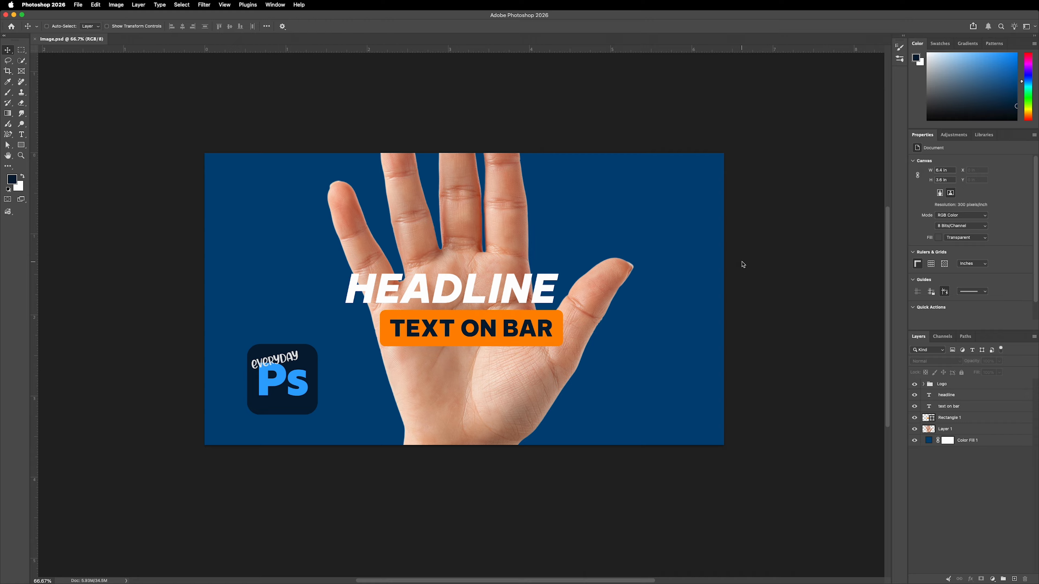
Rename Layer 1, which holds the hand picture, as Hand
click(946, 430)
click(945, 431)
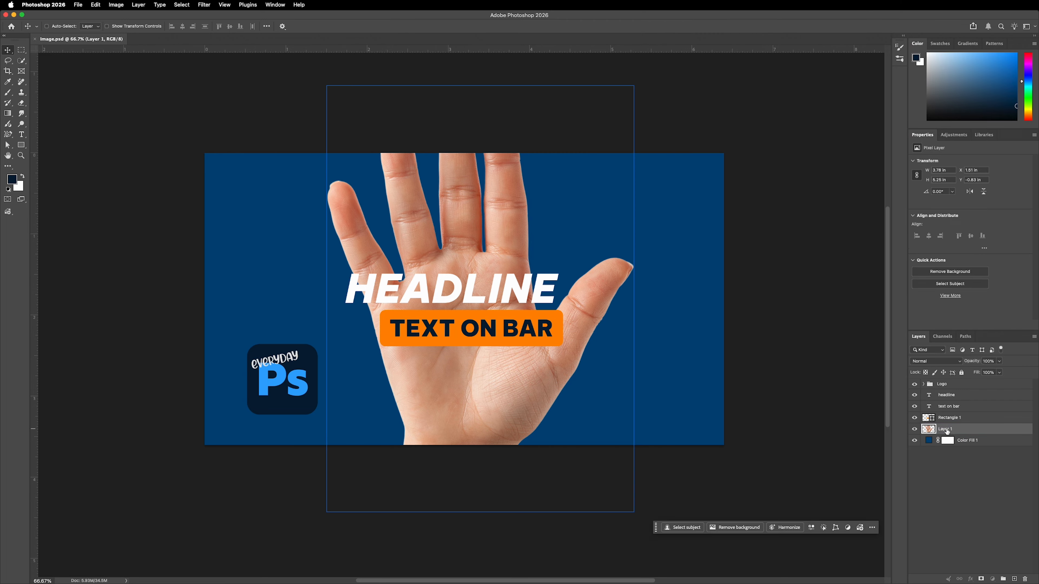
double_click(949, 431)
text(H)
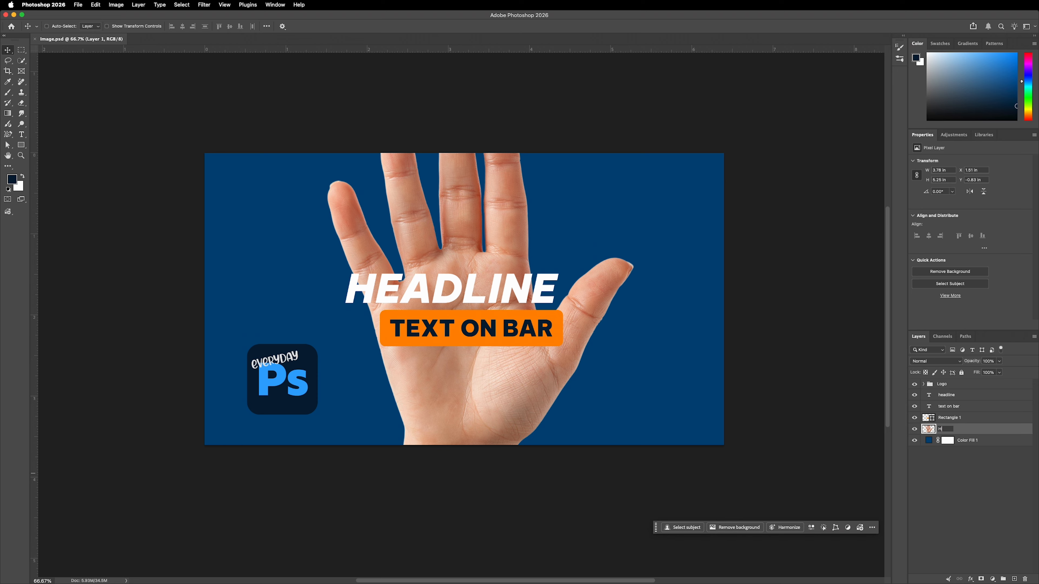
text(and)
click(981, 471)
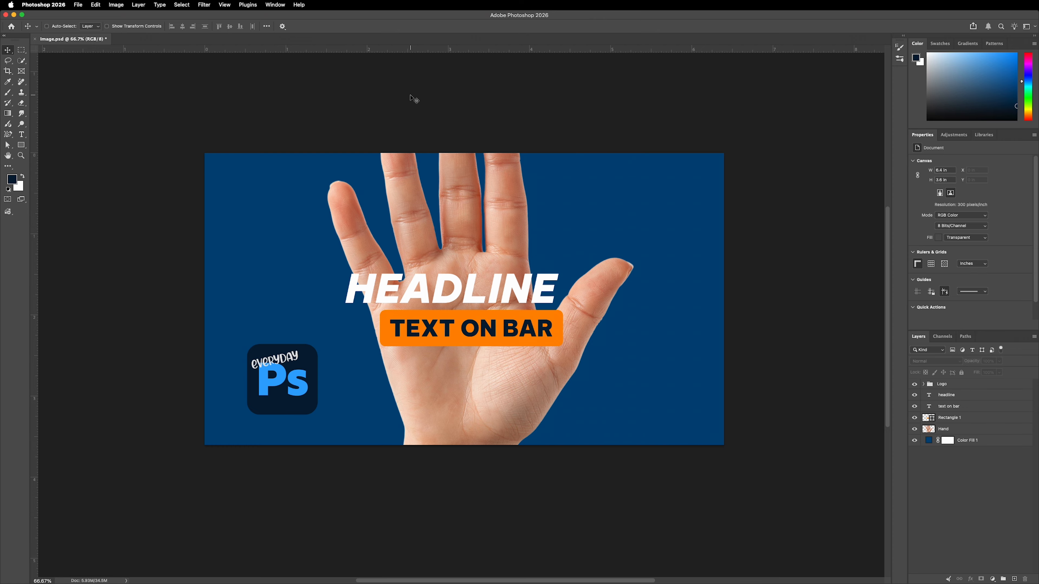
Hide the rulers, show them again and check the Rulers view option
key(super+r)
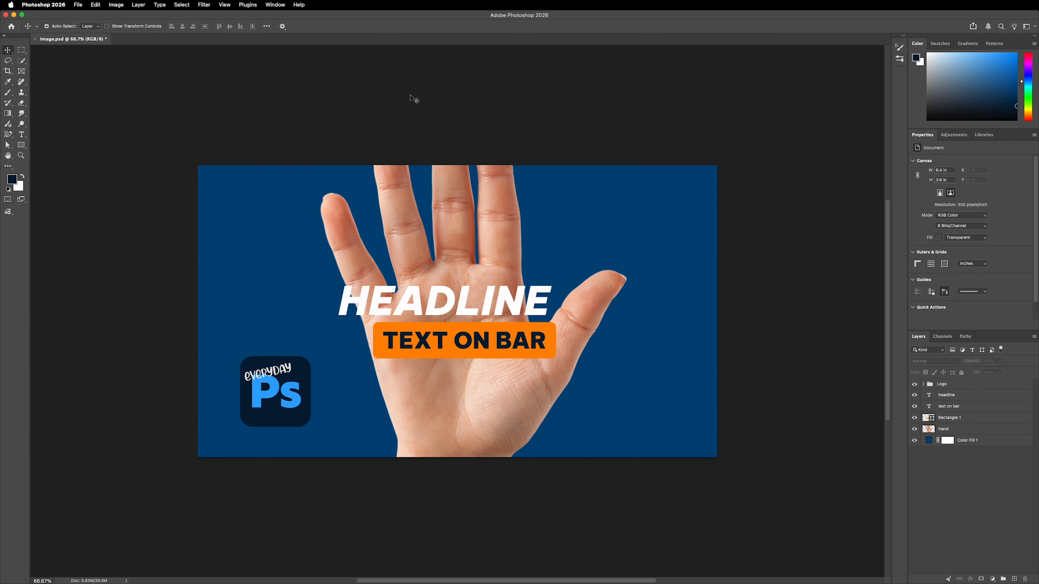
key(super+r)
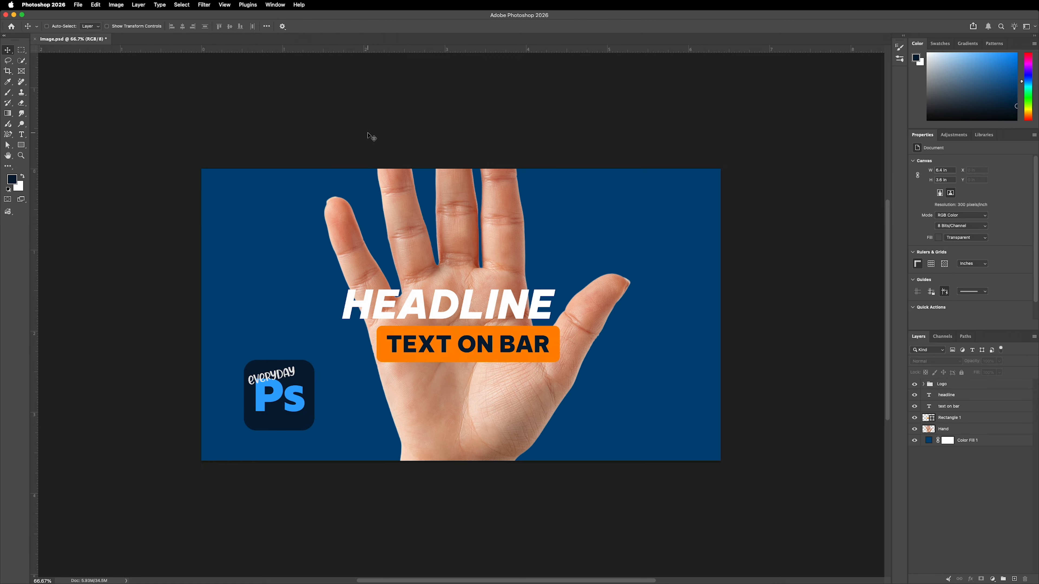
click(226, 5)
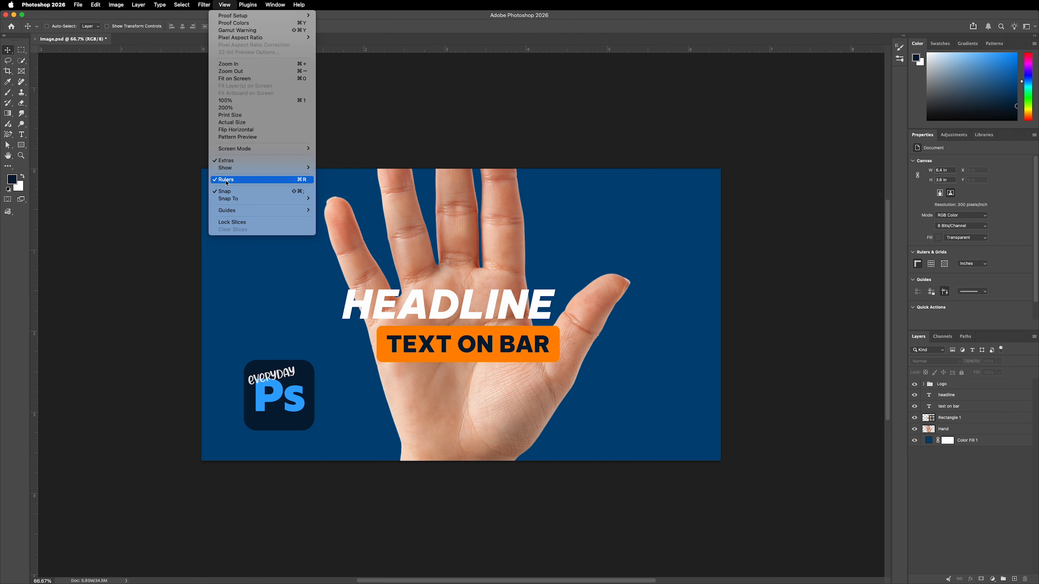
click(402, 123)
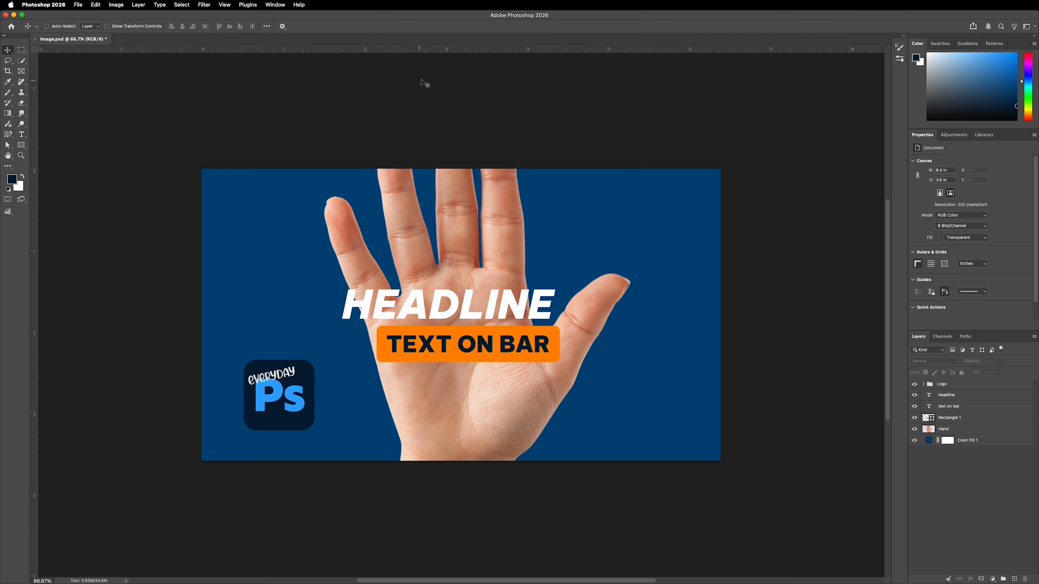
Place a horizontal guide across the upper fingers and a vertical guide through the logo
drag(470, 51, 497, 198)
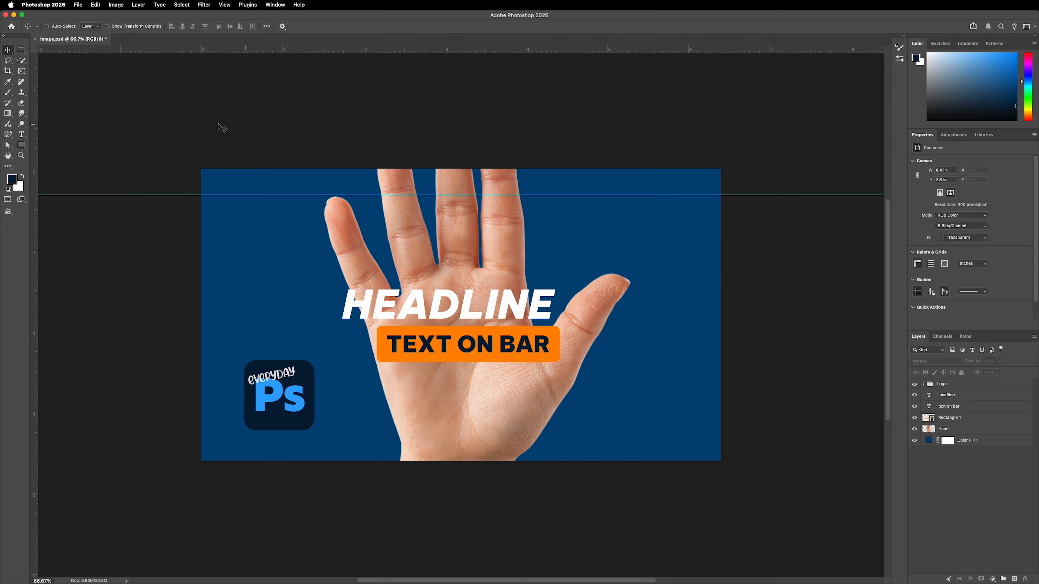
drag(33, 148, 265, 213)
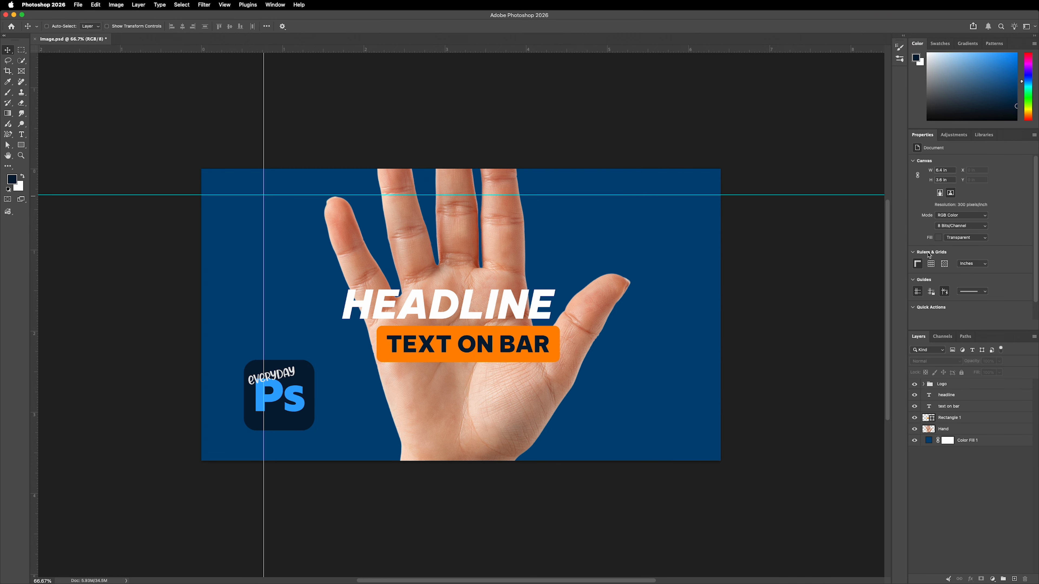
Toggle the rulers off and back on using the document properties, and hide the guides
click(920, 267)
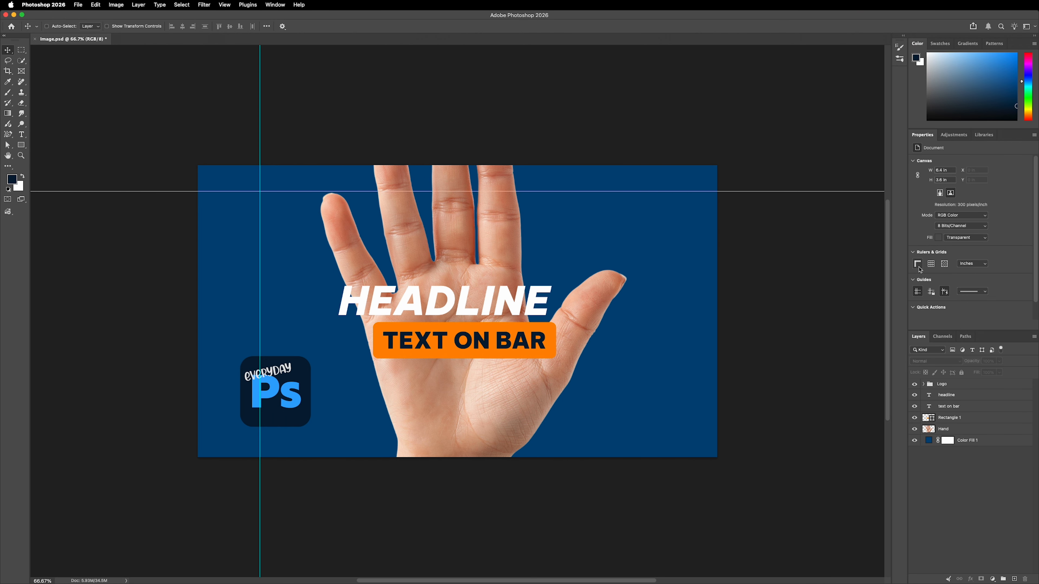
click(919, 267)
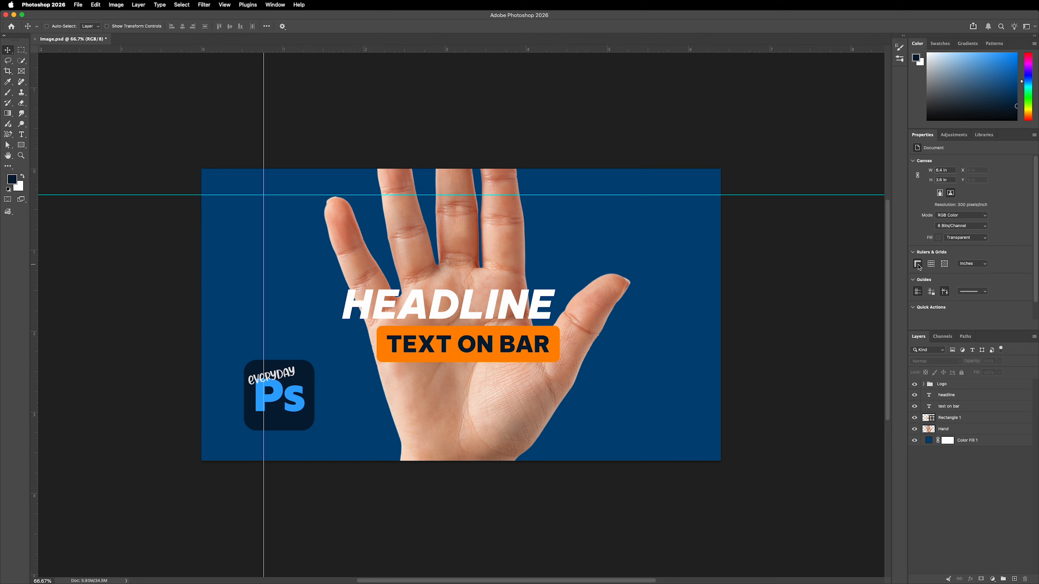
click(919, 291)
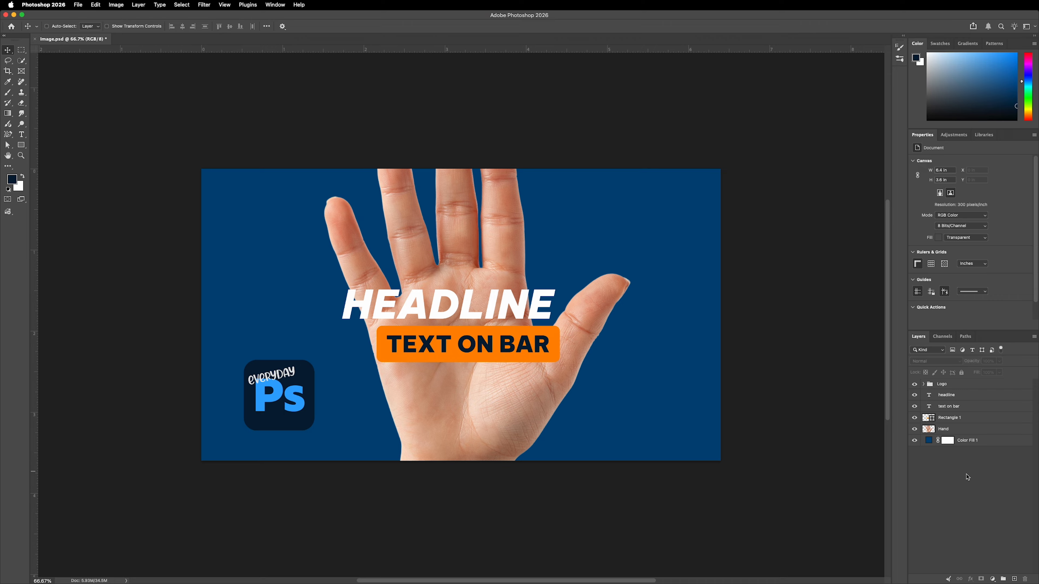
Convert the Hand layer to a smart object and deselect it
click(967, 431)
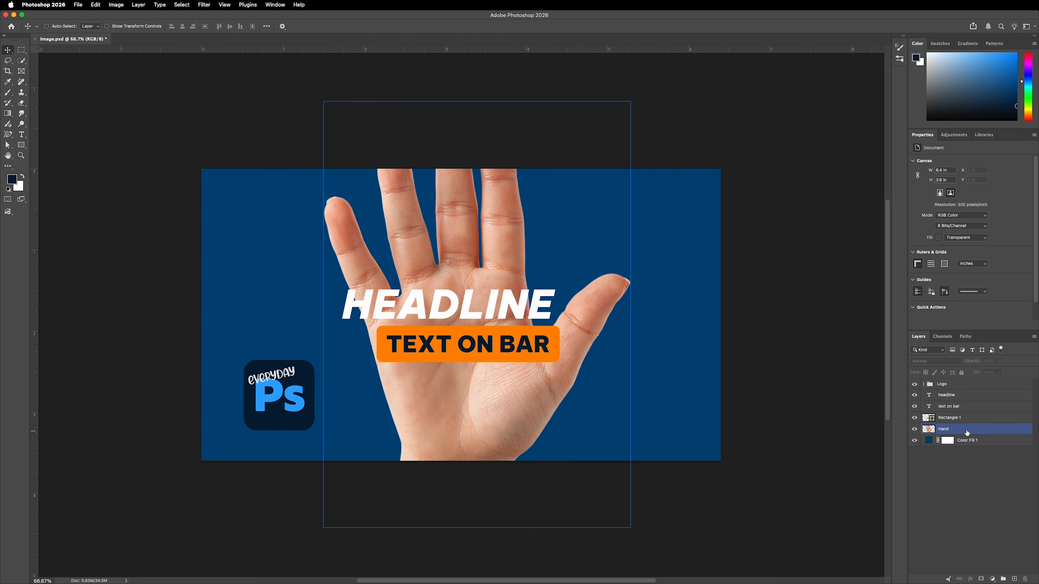
right_click(967, 431)
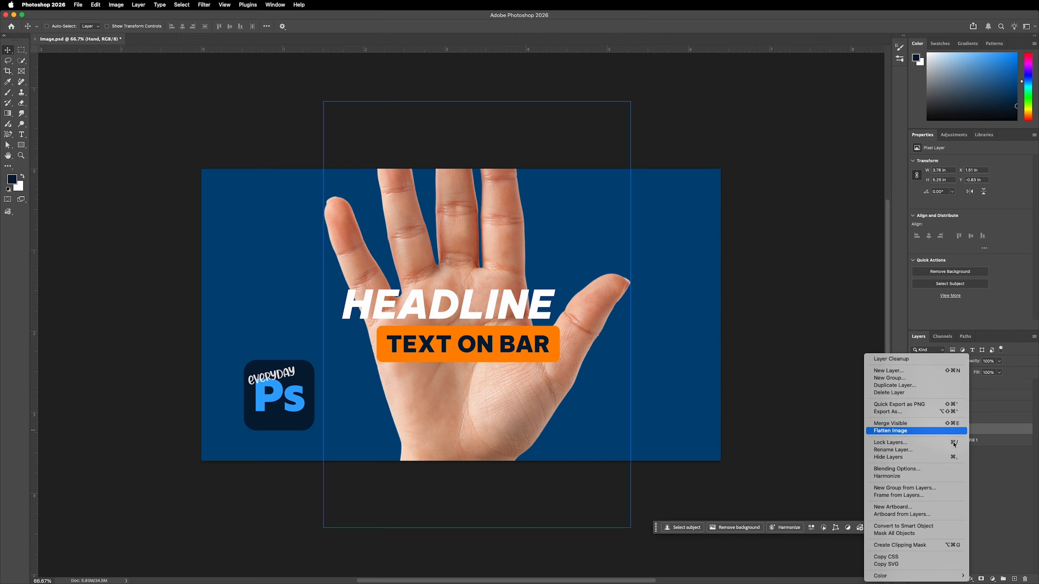
click(896, 527)
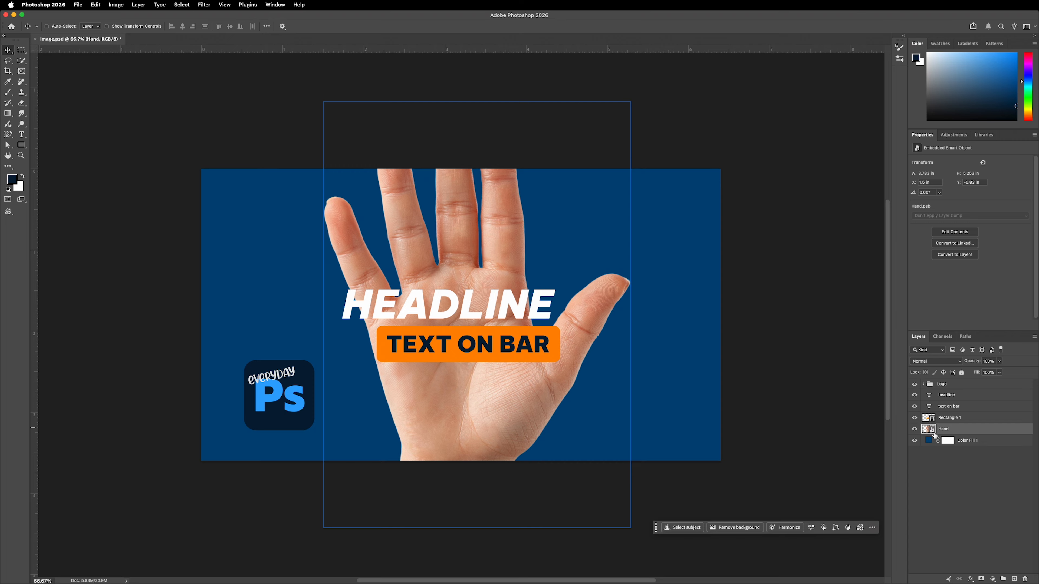
click(949, 467)
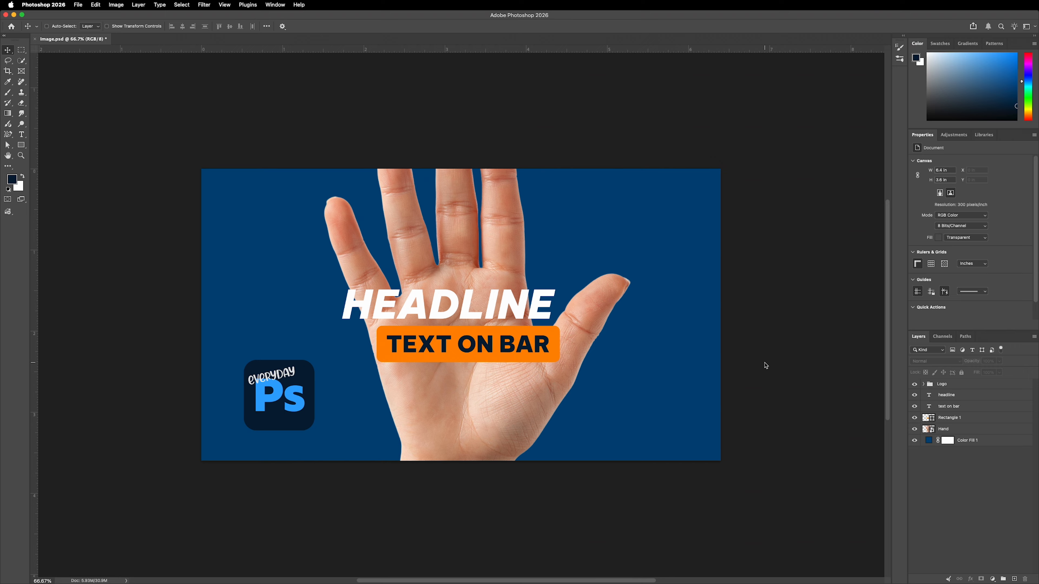
Select the Hand smart object layer
click(955, 429)
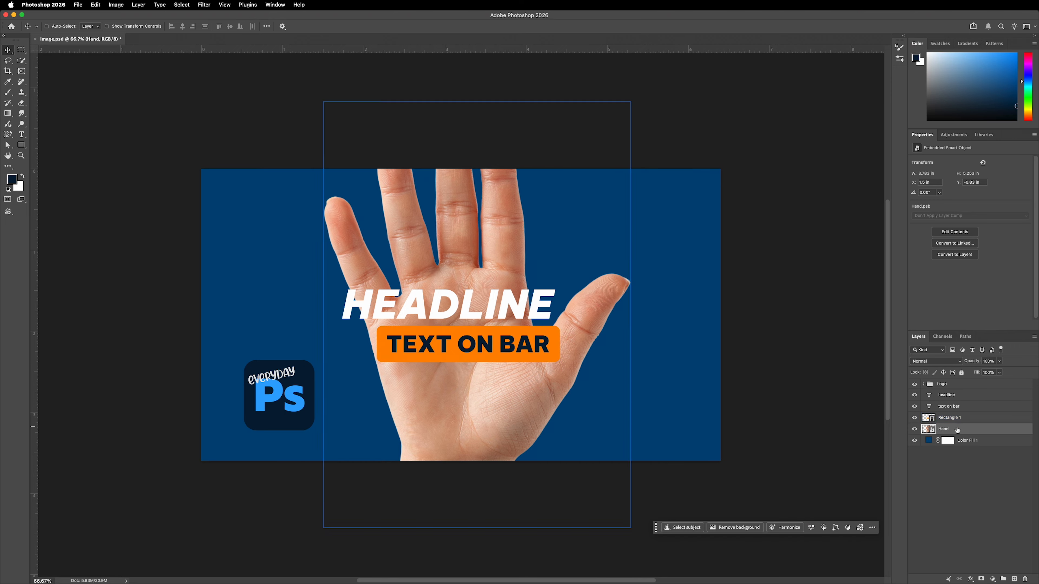
key(super)
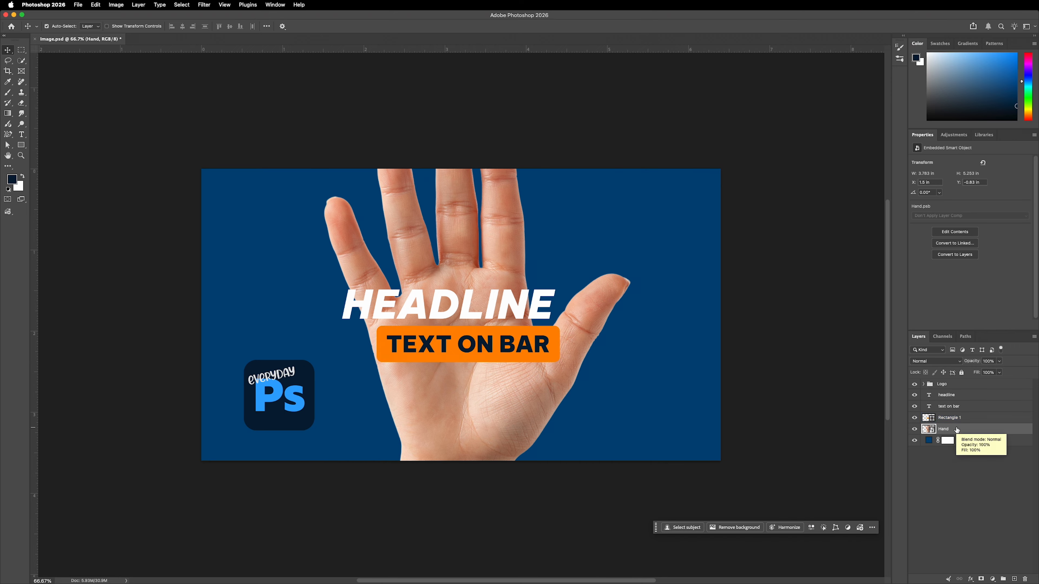